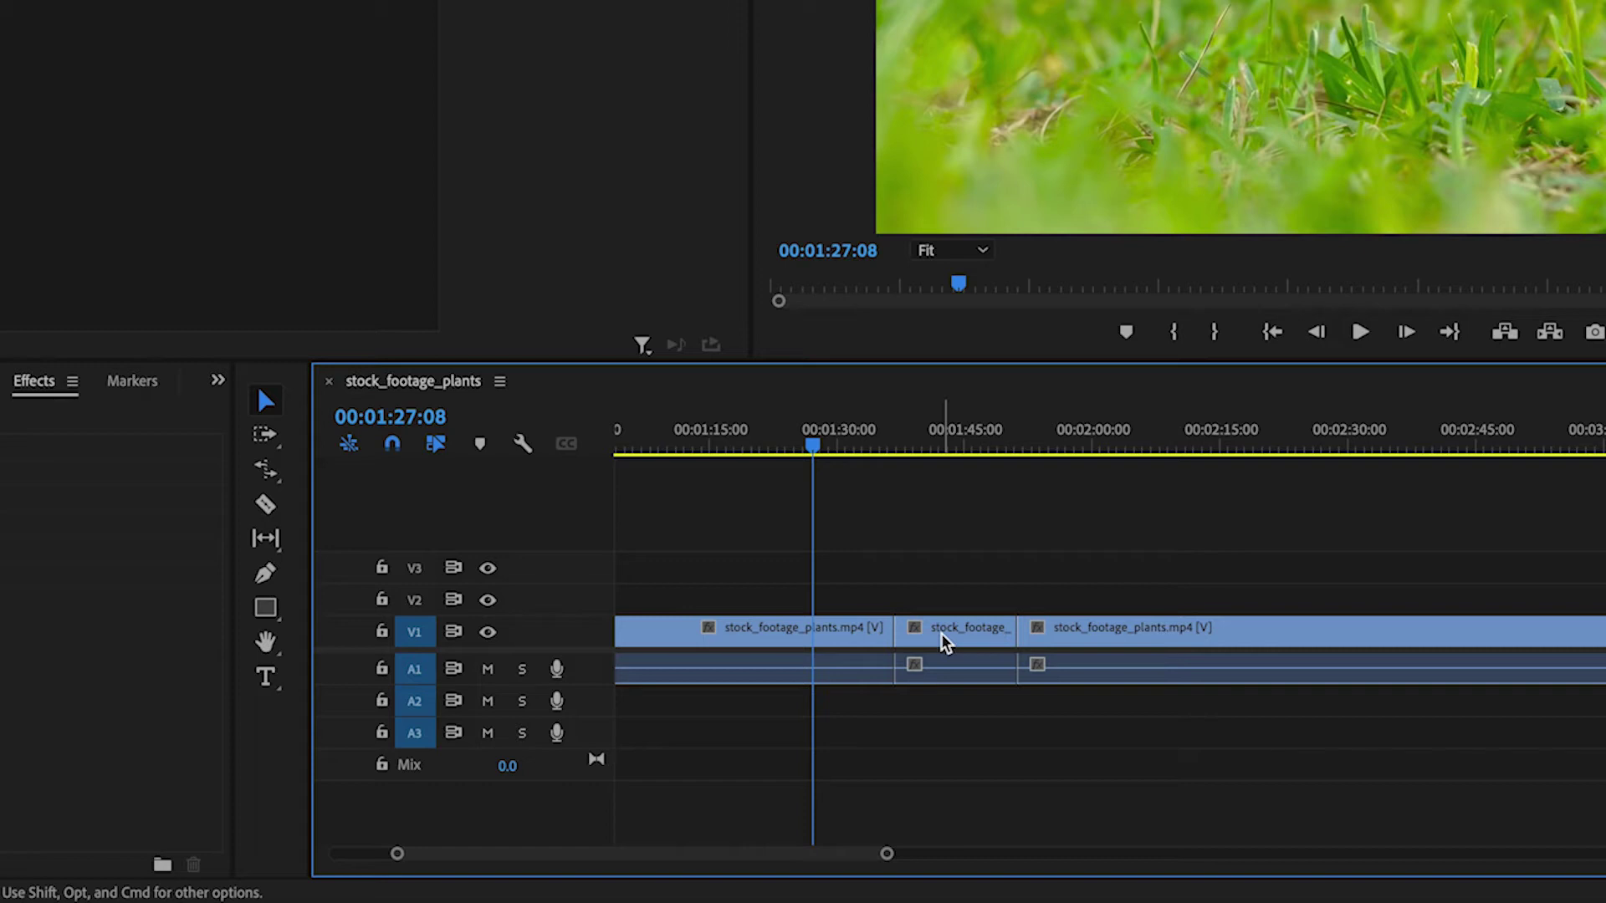
# Select the middle stock_footage_plants clip on V1 along with its linked audio
pyautogui.click(944, 642)
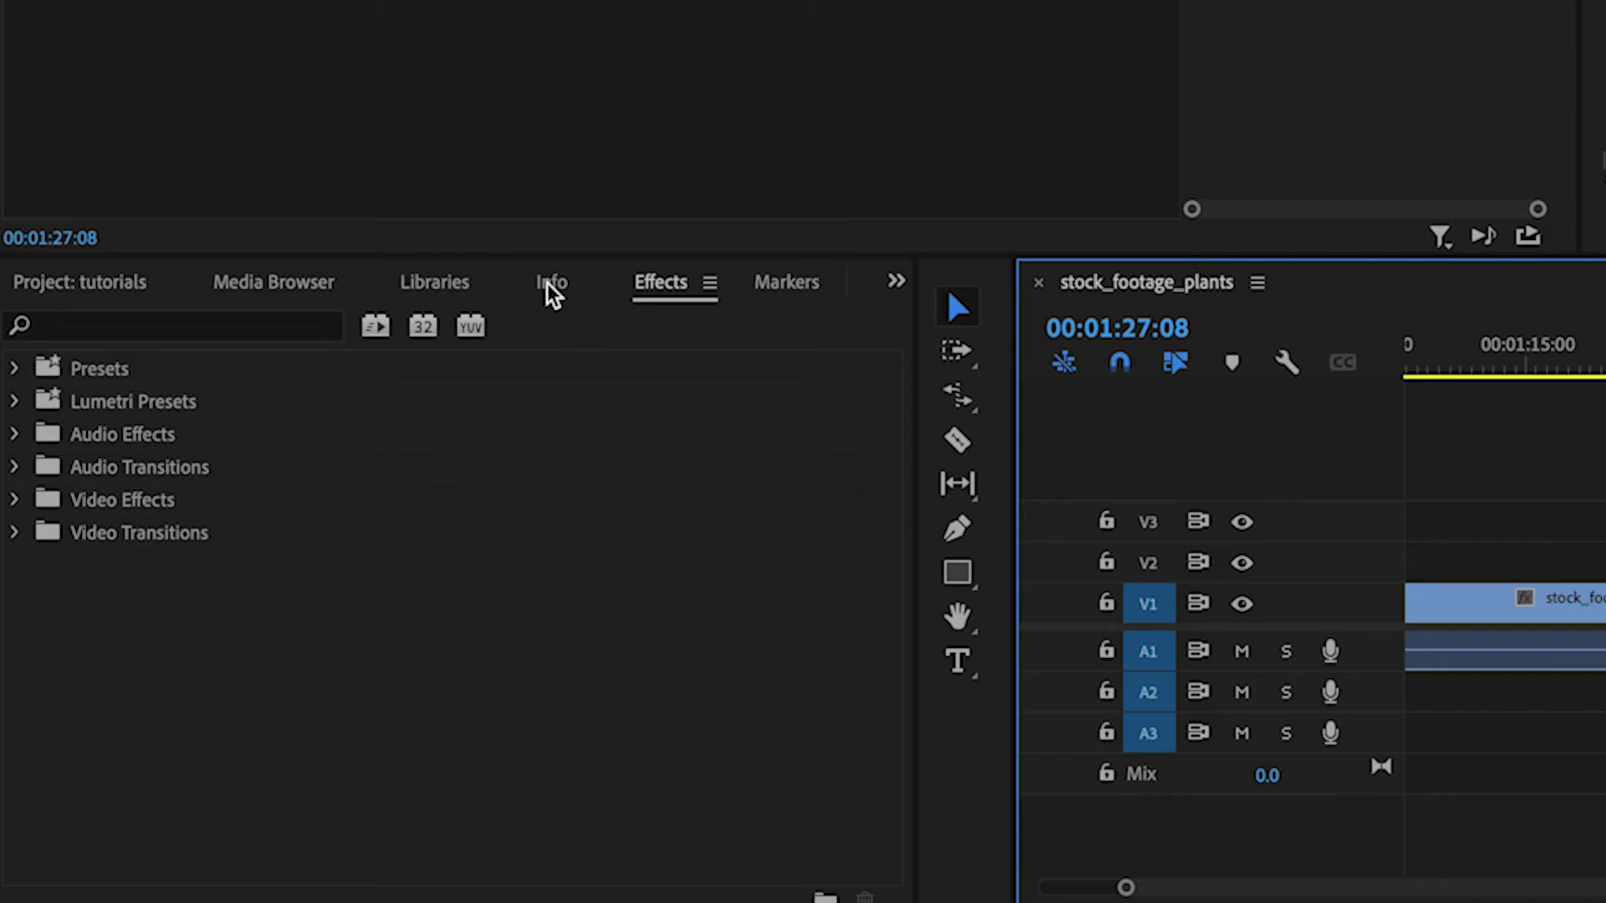
# Show the clip in the Info panel: start 00:01:36:22, end 00:01:51:02, duration 00:00:14:11
pyautogui.click(553, 286)
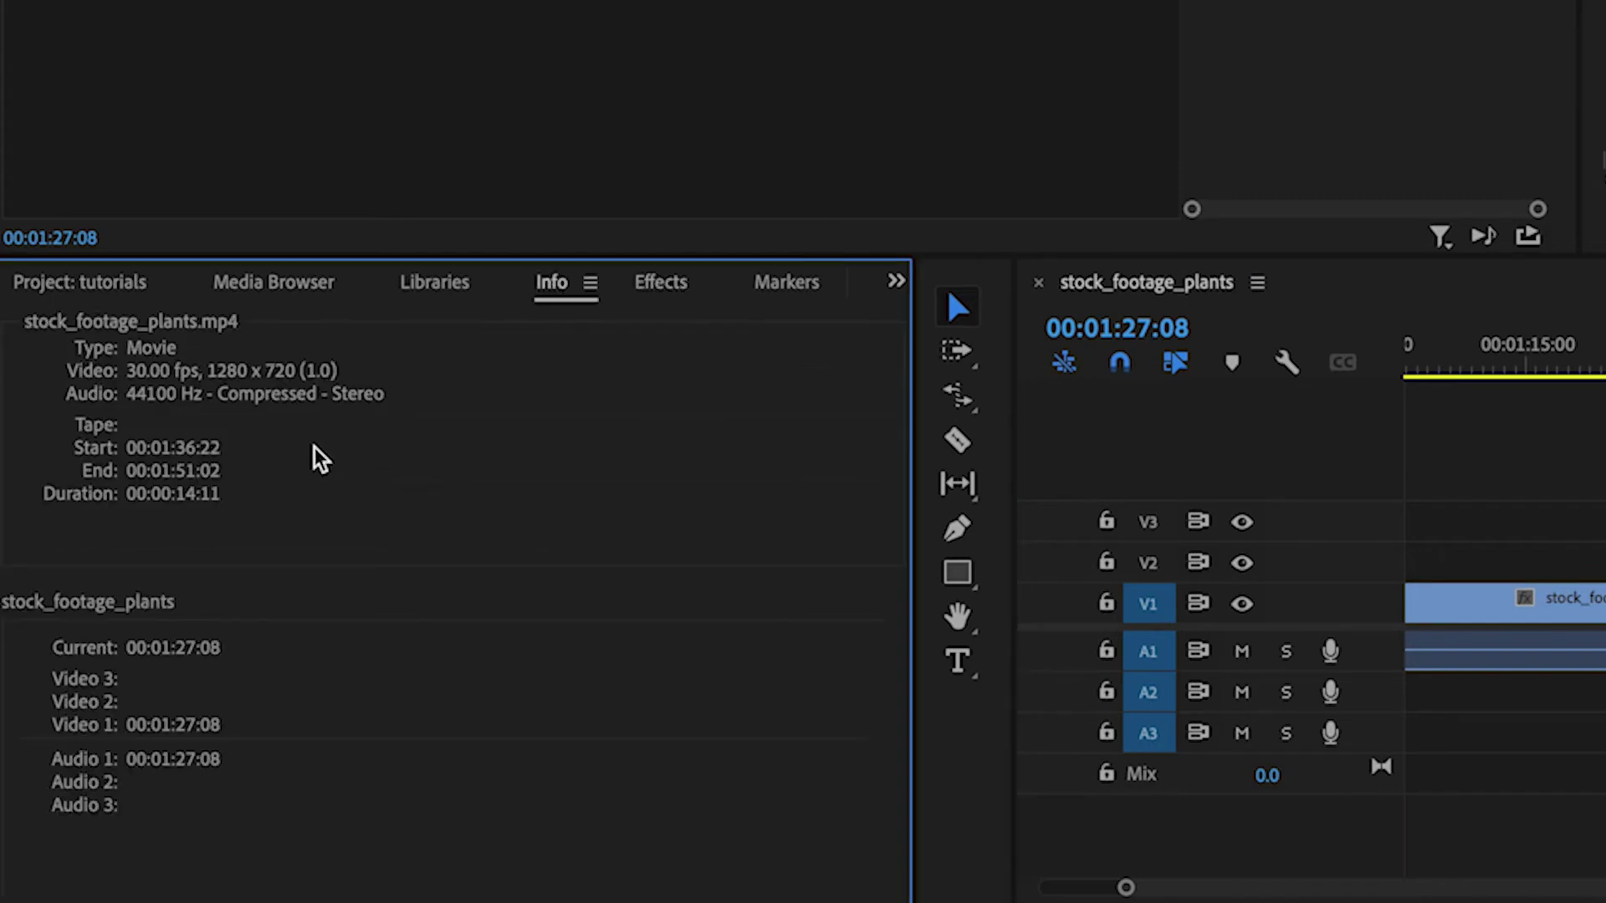